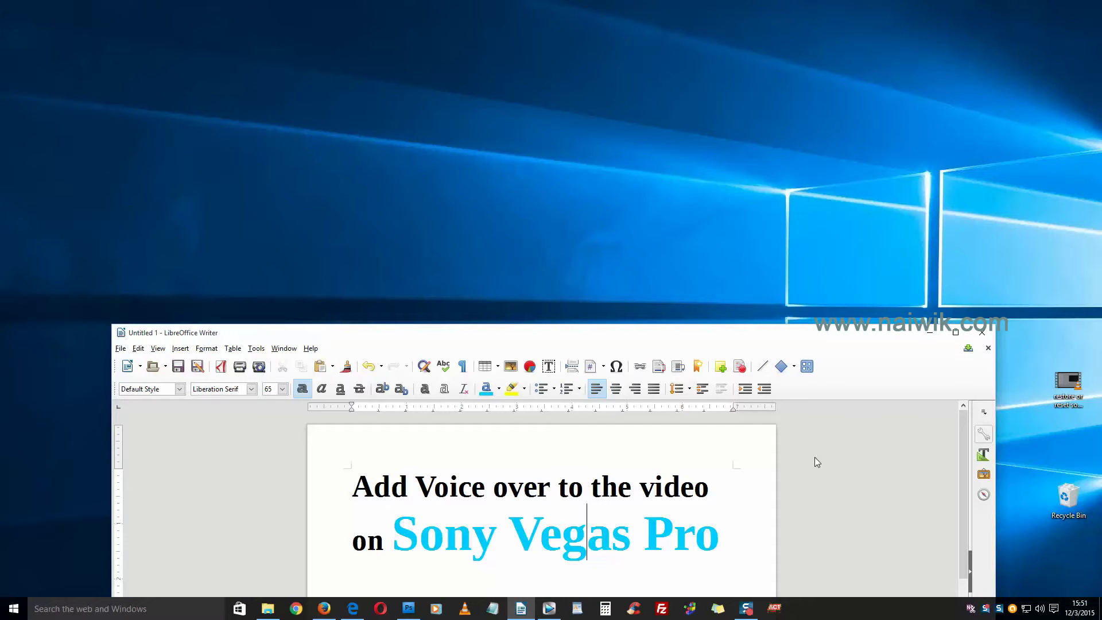
Step: Switch from the Writer title document to the empty untitled Vegas Pro project
left_click(549, 609)
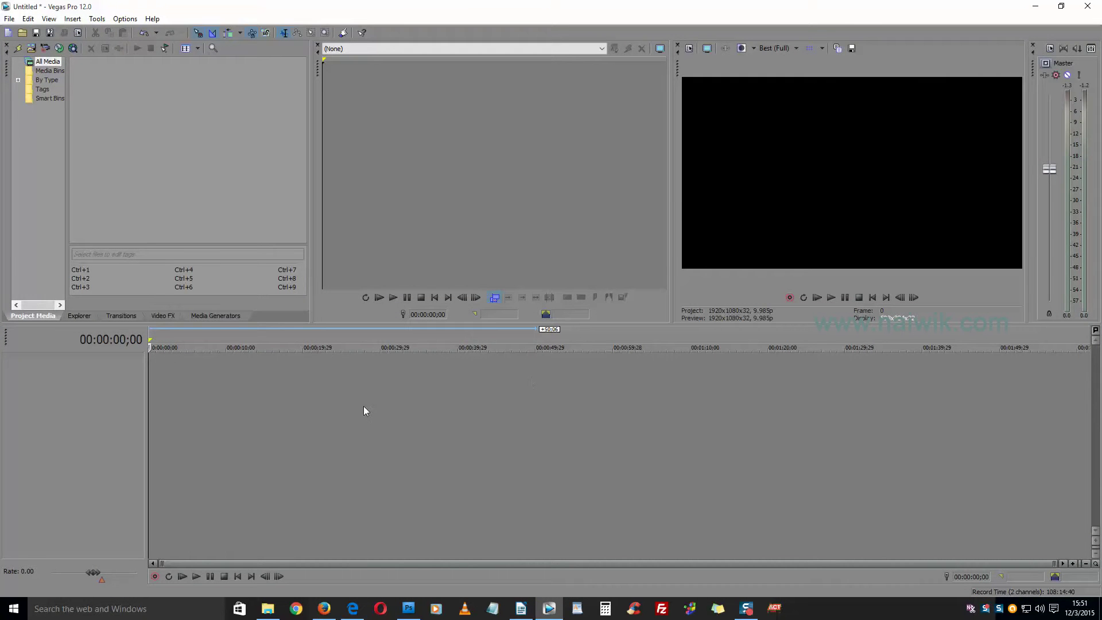
Step: Open the Desktop video 'restore or reset sony vegas pro default settings' onto the timeline
left_click(7, 19)
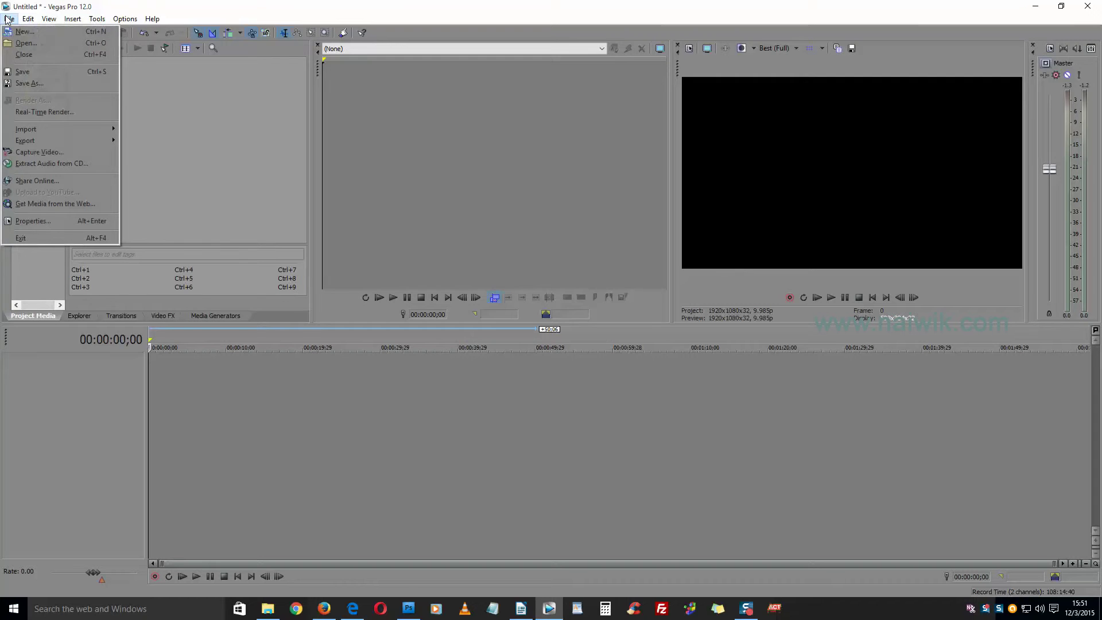
left_click(24, 44)
left_click(120, 125)
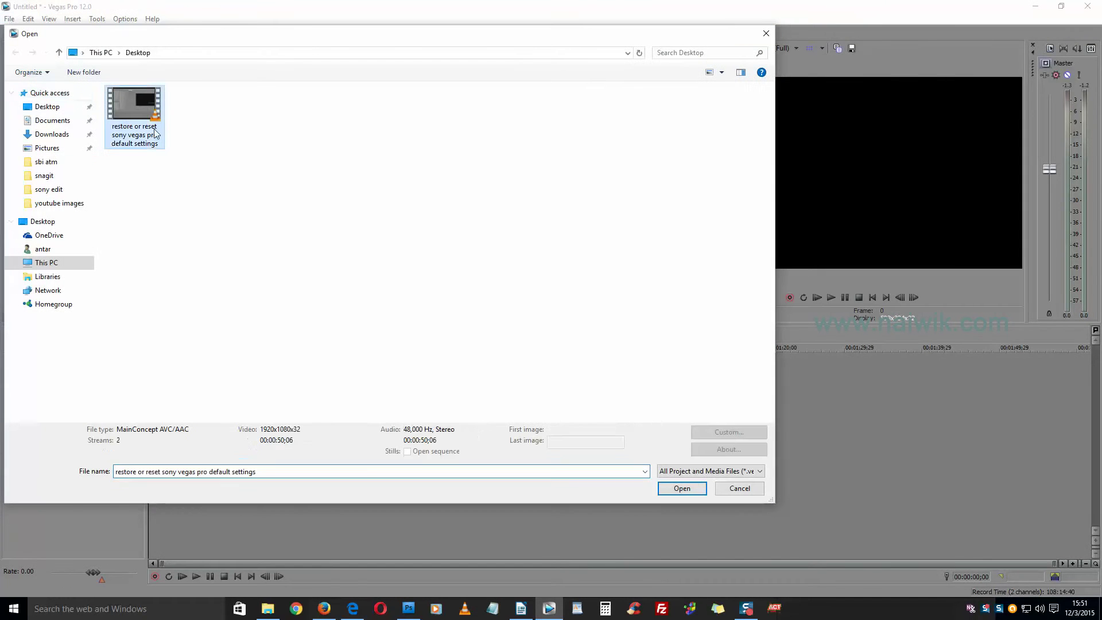
left_click(681, 488)
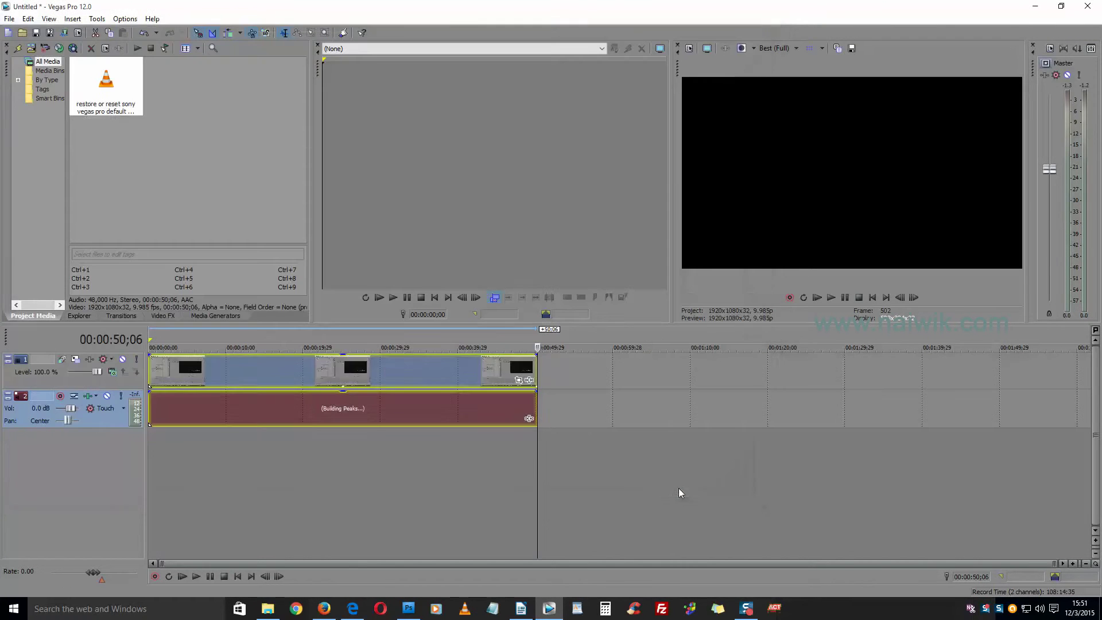
left_click(224, 406)
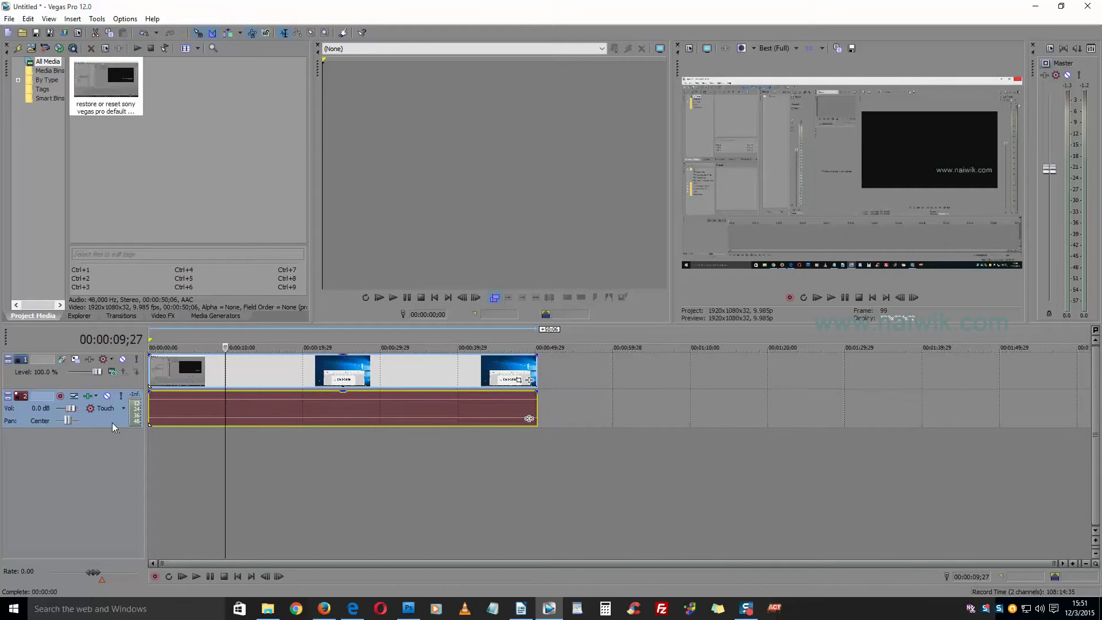
right_click(111, 418)
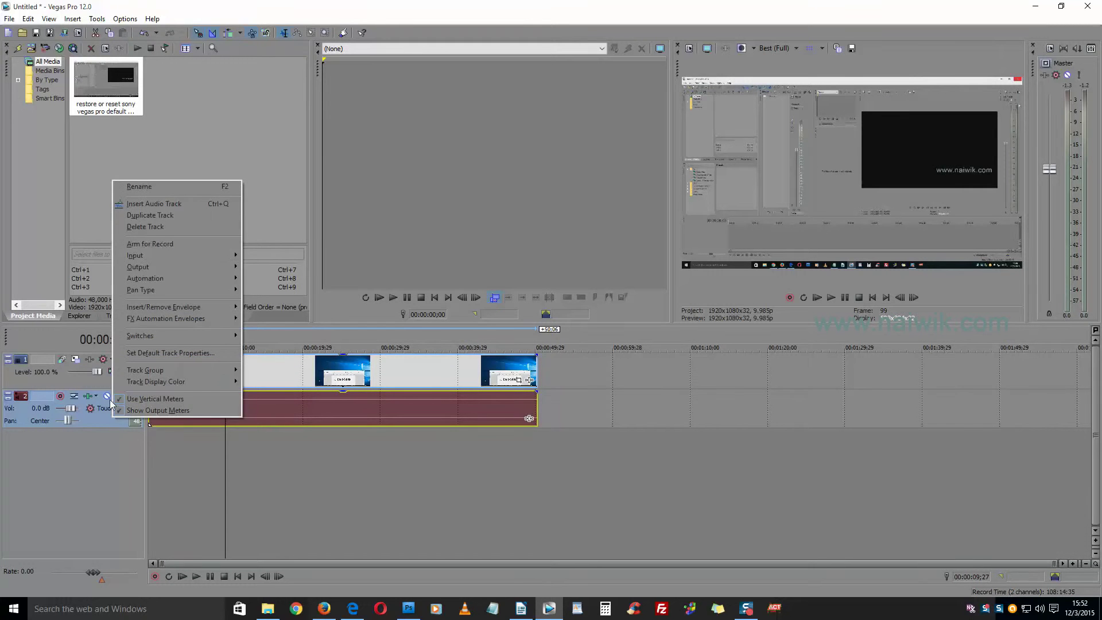
Step: Delete the video's original audio track and return the playhead to the start
left_click(150, 228)
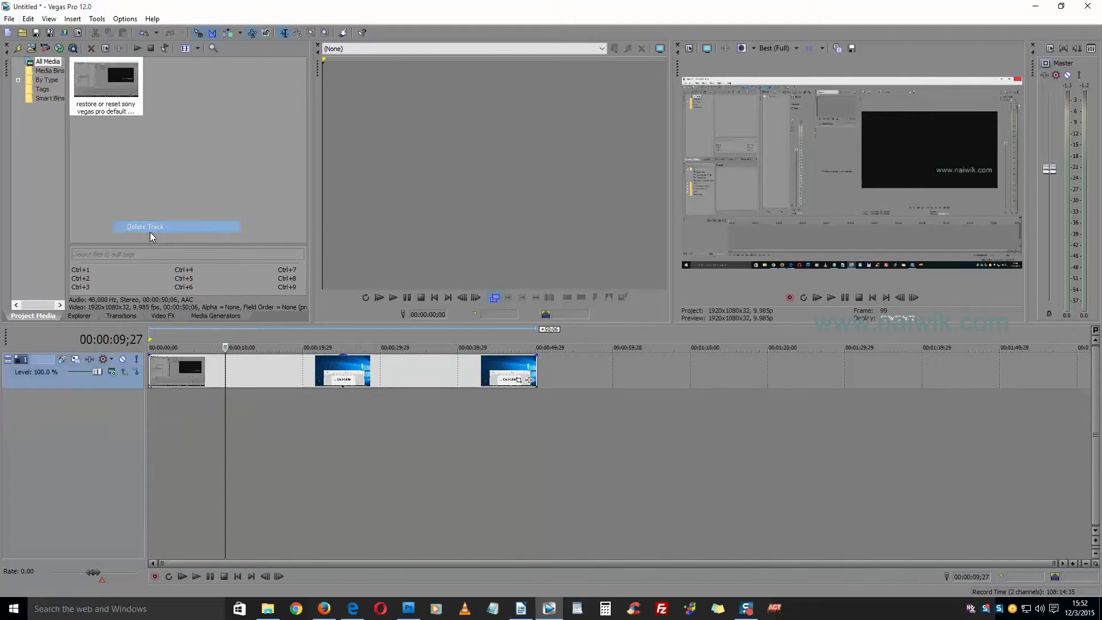
left_click(206, 471)
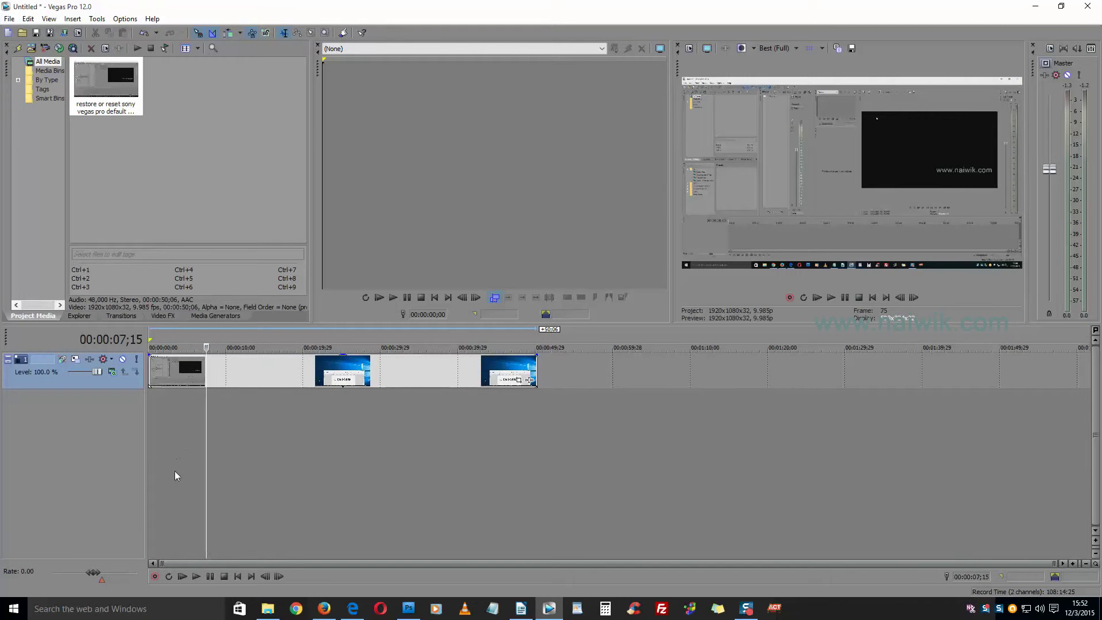
left_click(151, 338)
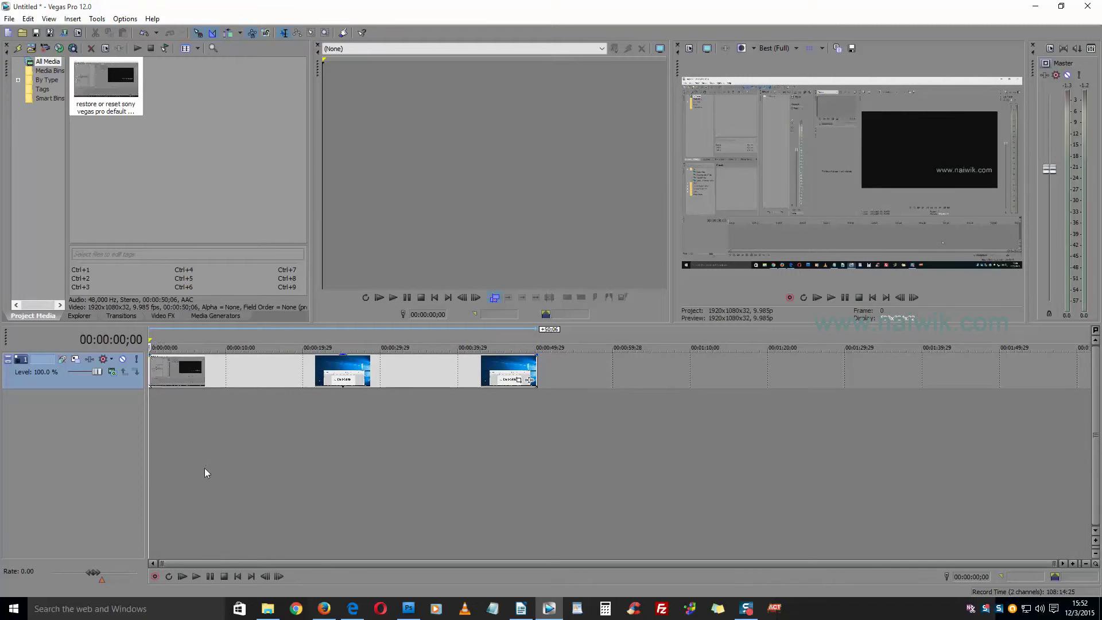
Step: Insert an audio track below the video and arm it for recording
right_click(284, 460)
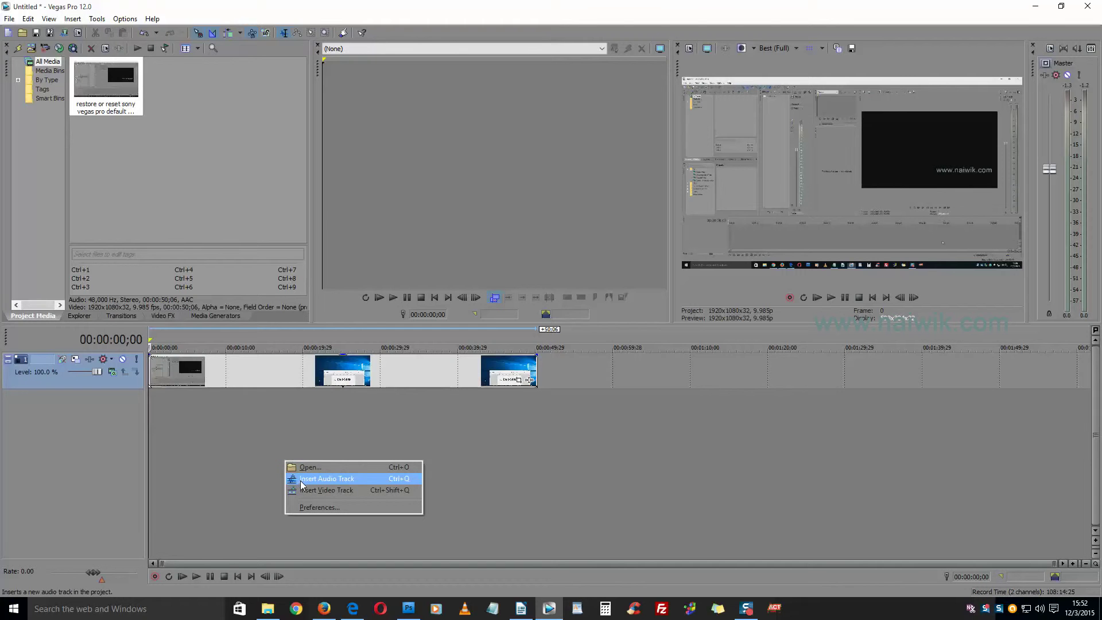
left_click(300, 479)
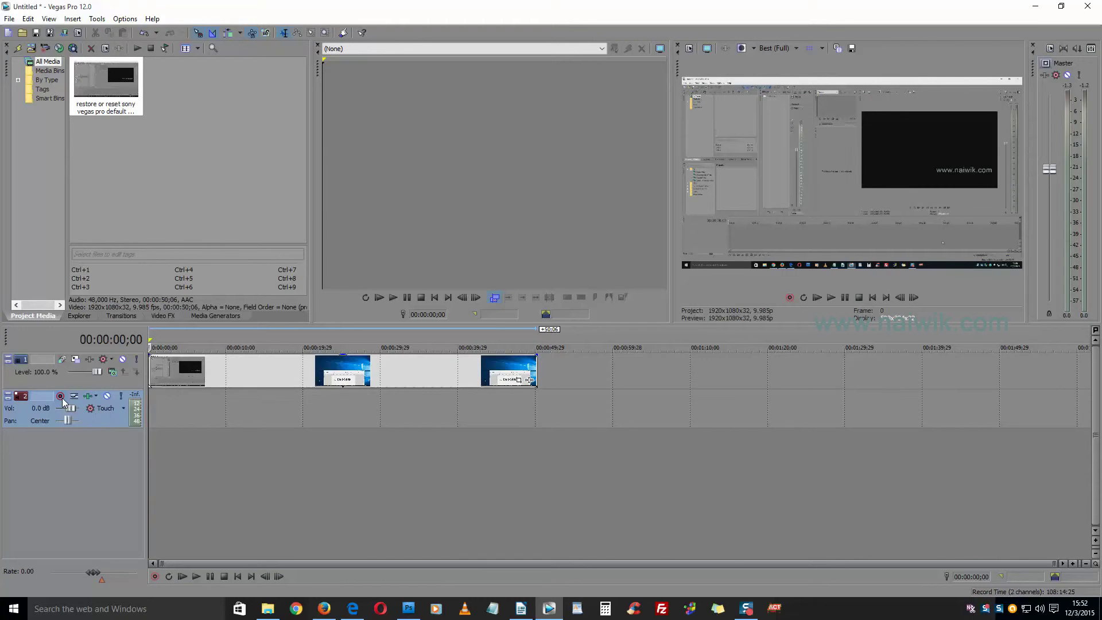
left_click(60, 397)
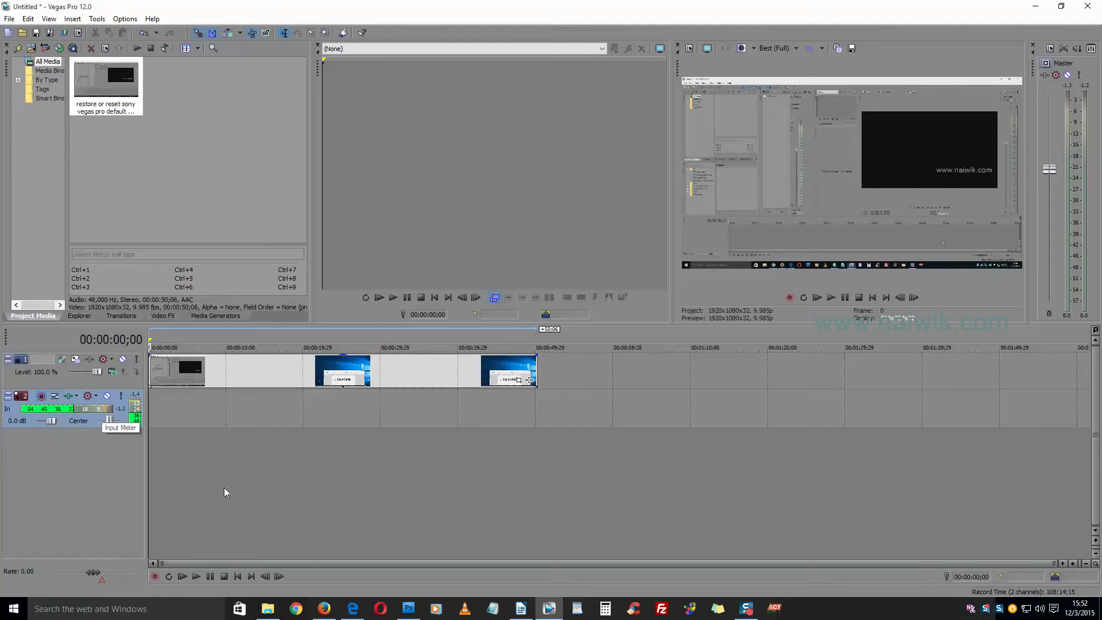
Step: Record a roughly twenty-second microphone voice-over on the armed track, then stop
left_click(152, 575)
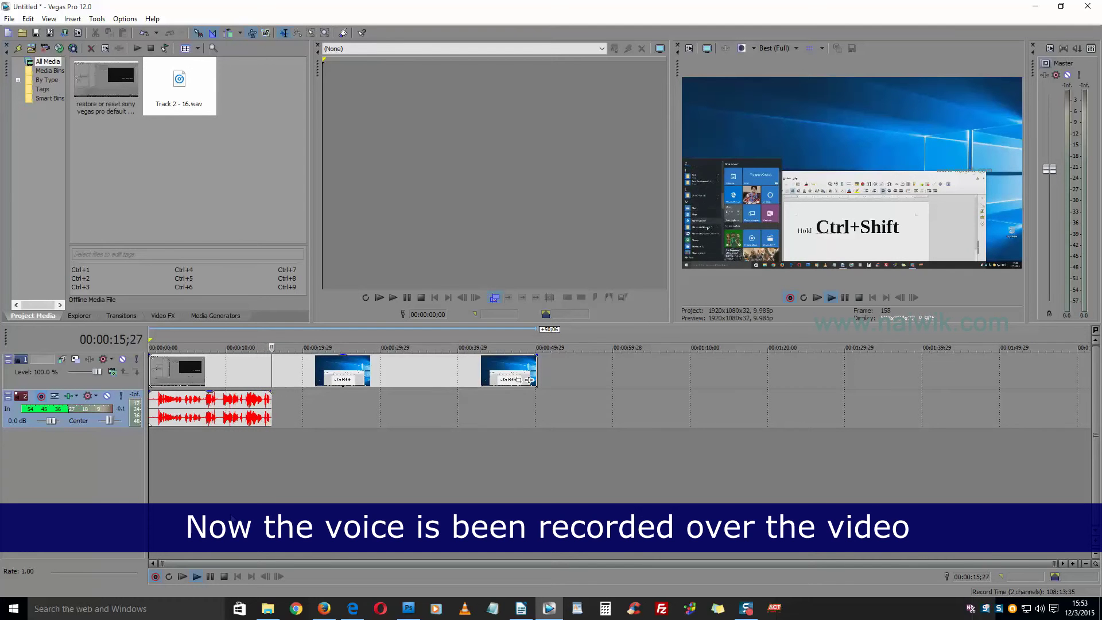
left_click(156, 577)
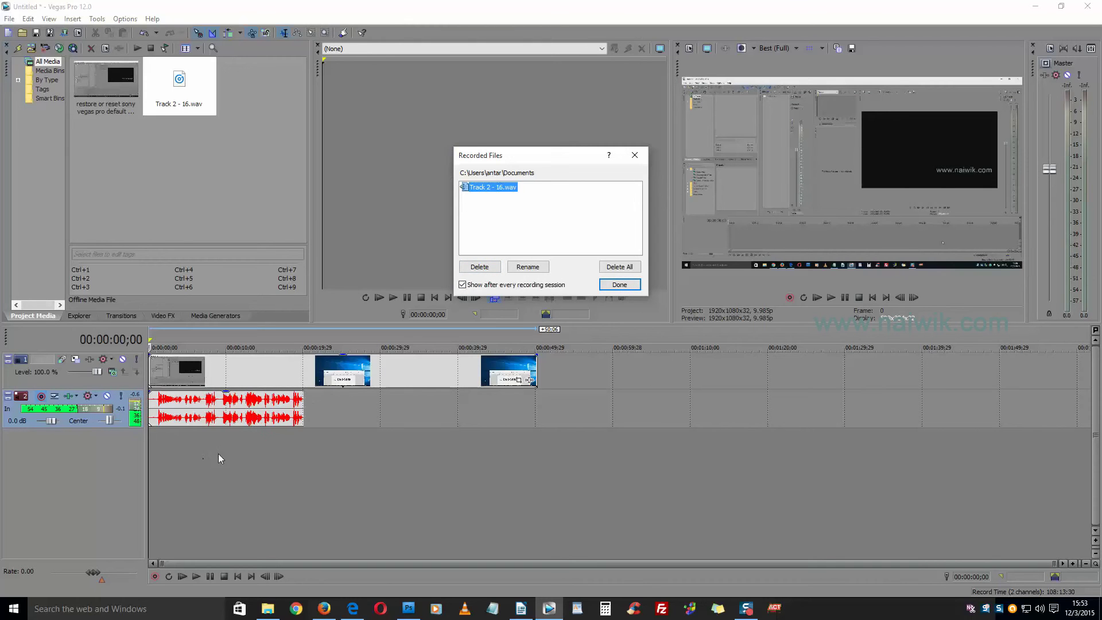
Step: Keep the take 'Track 2 - 16.wav' so 'Record Take 1' stays on the timeline
left_click(618, 286)
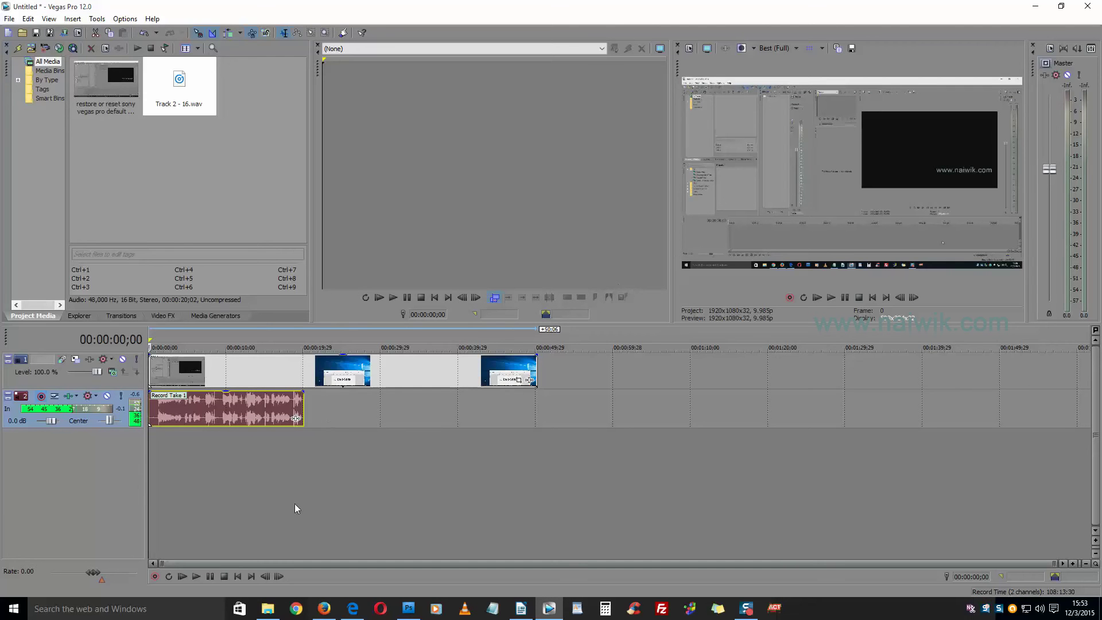
left_click(181, 579)
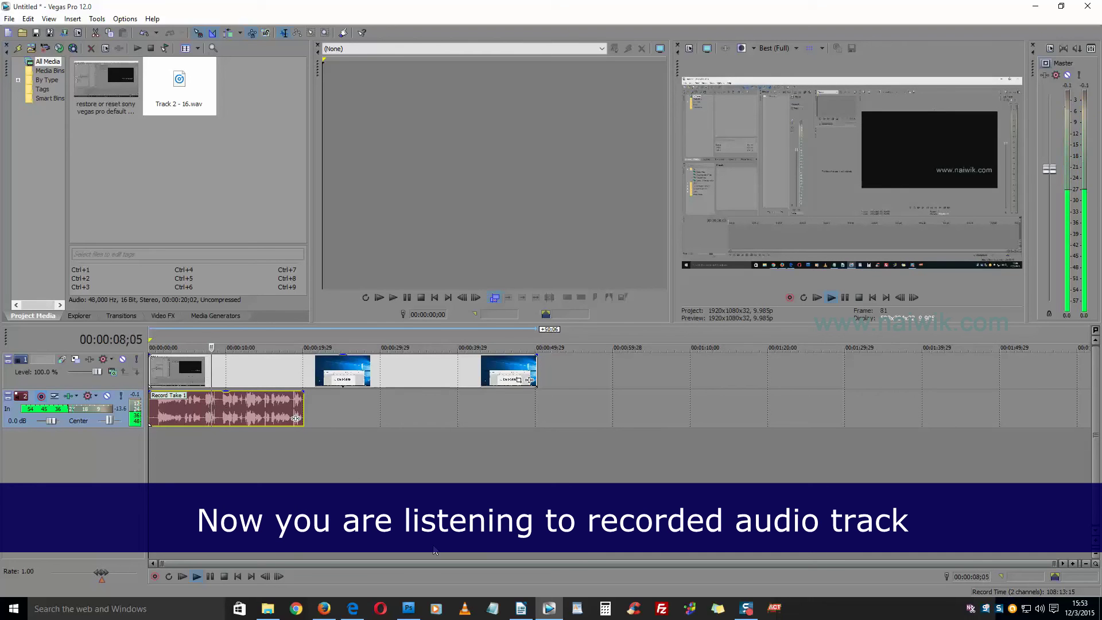
left_click(209, 578)
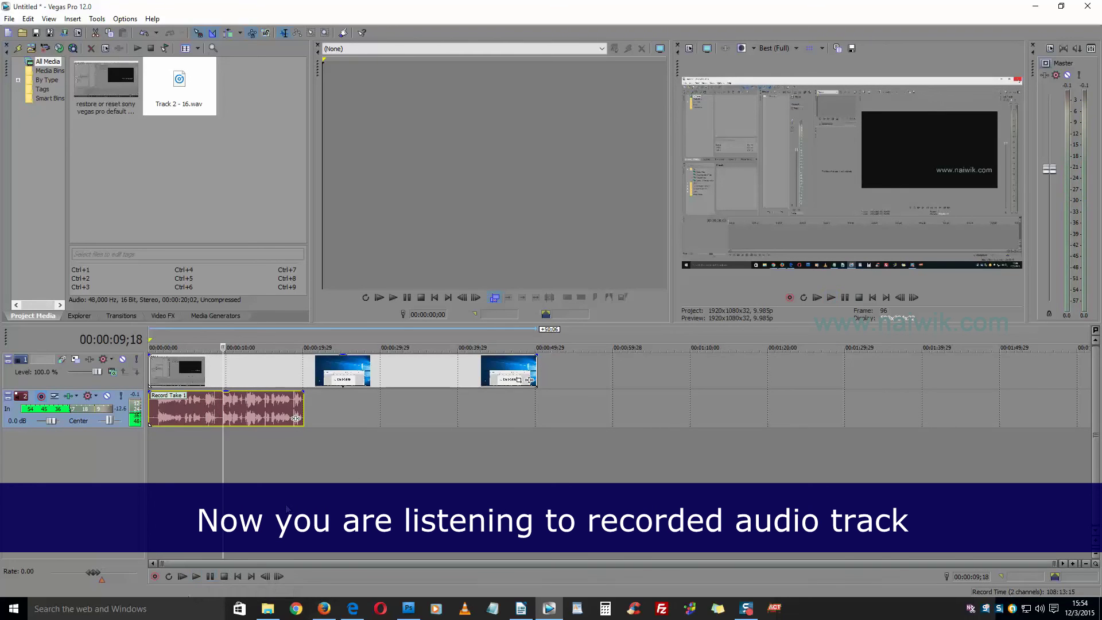